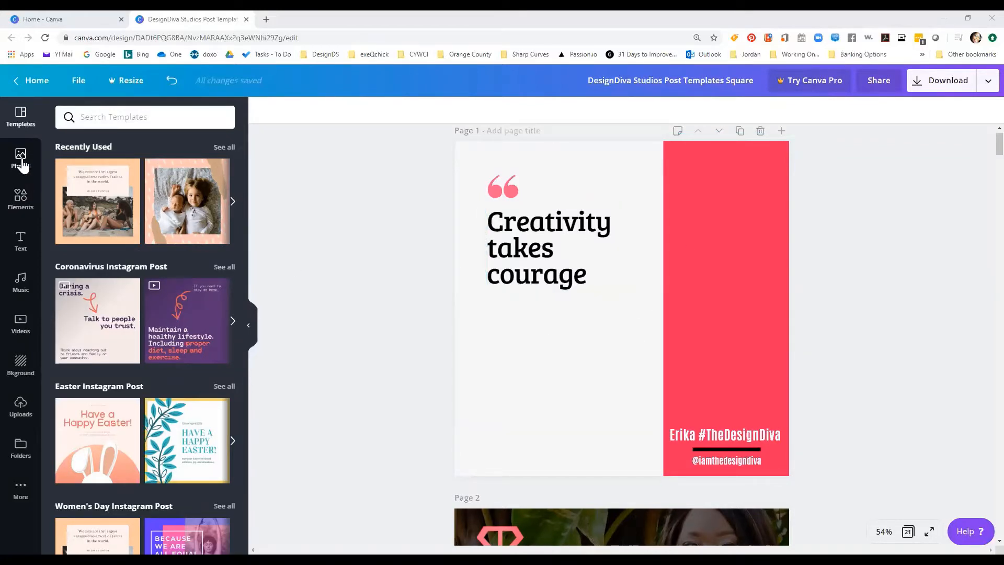
# Step: Browse the design elements and open the full collection of frames
pyautogui.click(22, 202)
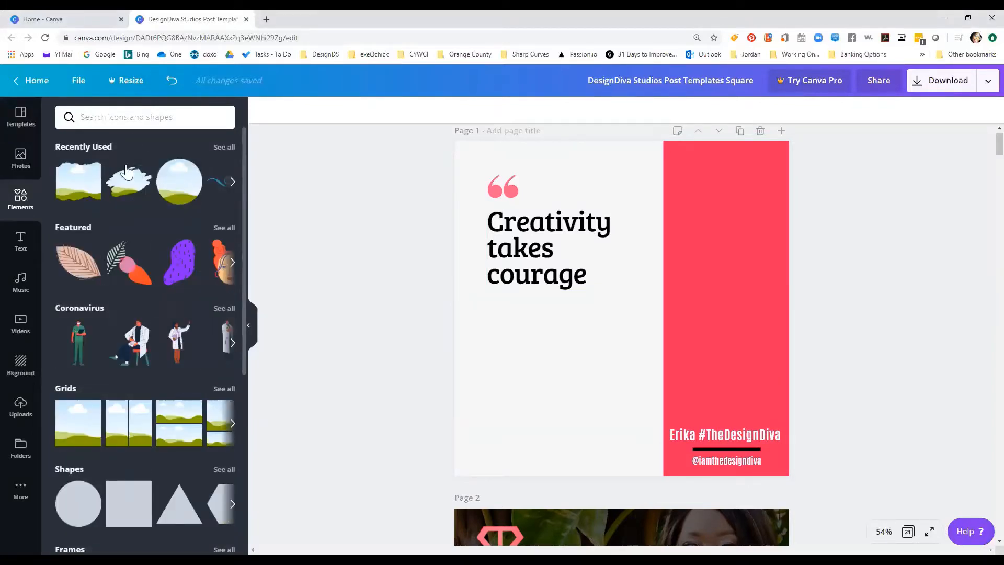
pyautogui.scroll(-1, 117, 392)
pyautogui.scroll(1, 110, 369)
pyautogui.scroll(-3, 110, 366)
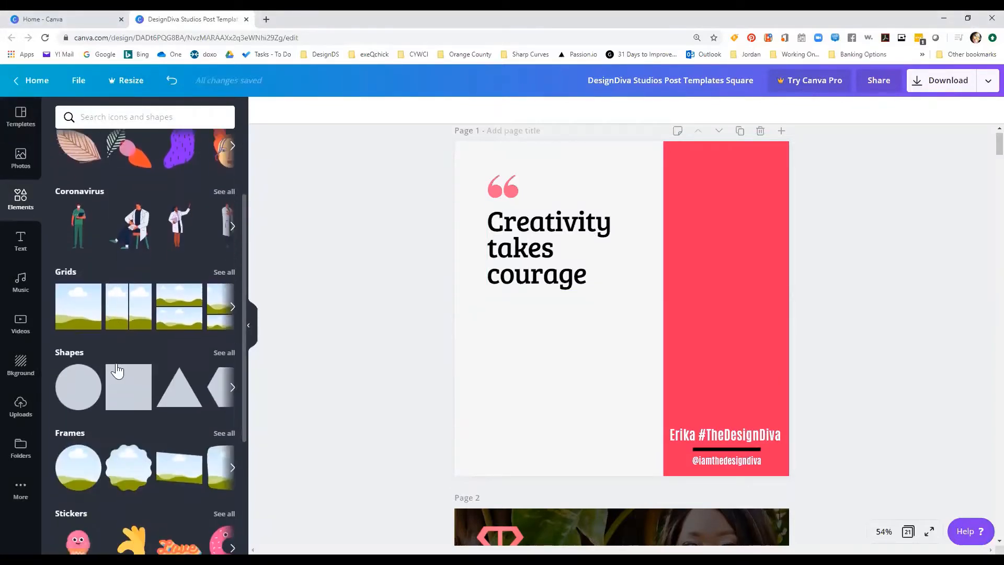
pyautogui.scroll(3, 116, 346)
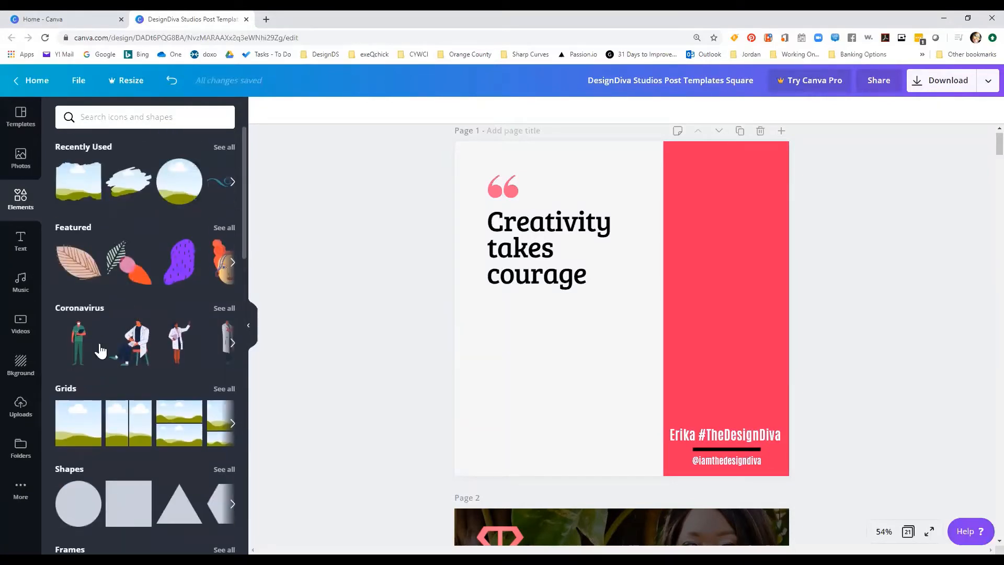
pyautogui.scroll(-3, 98, 324)
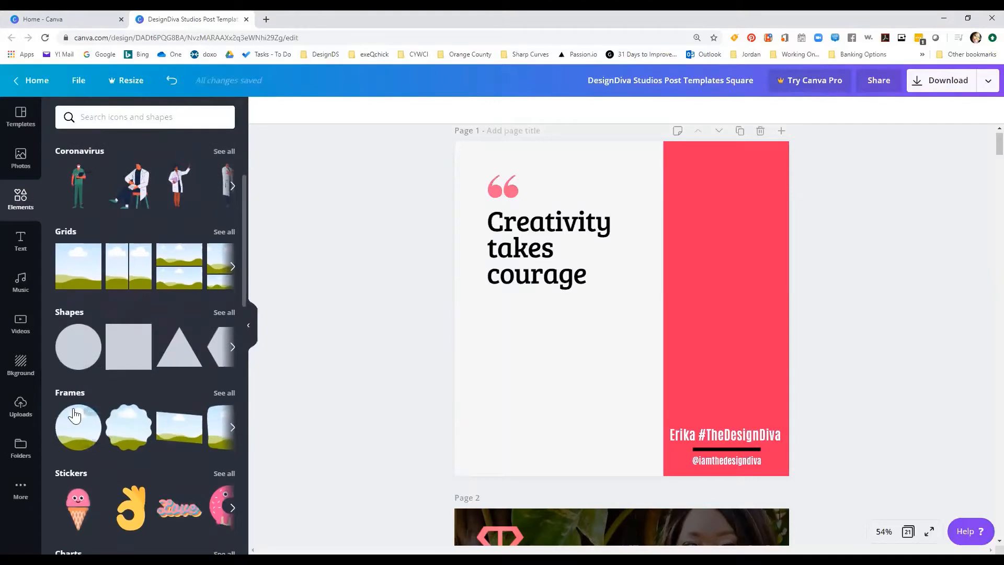
pyautogui.scroll(-1, 78, 408)
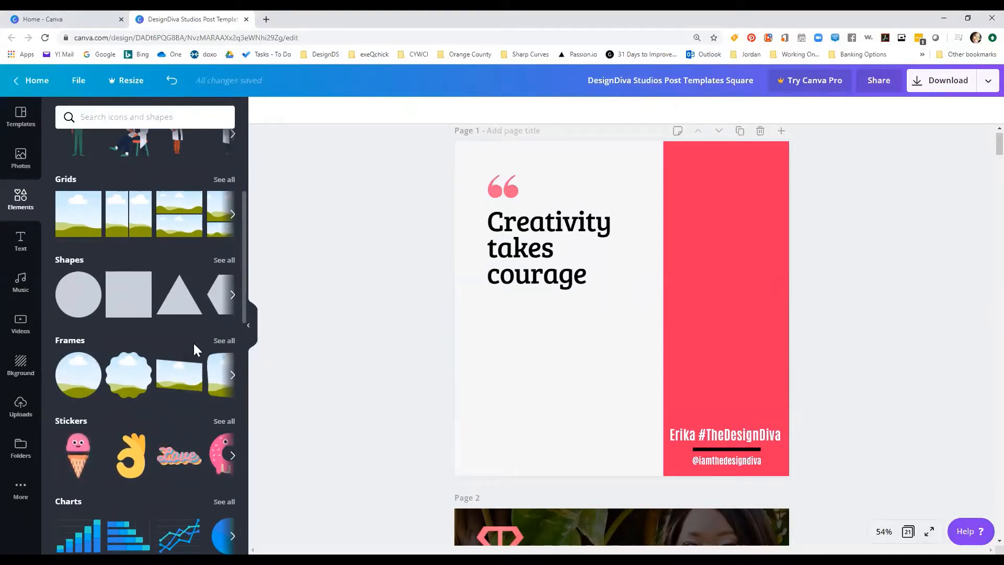
pyautogui.click(226, 343)
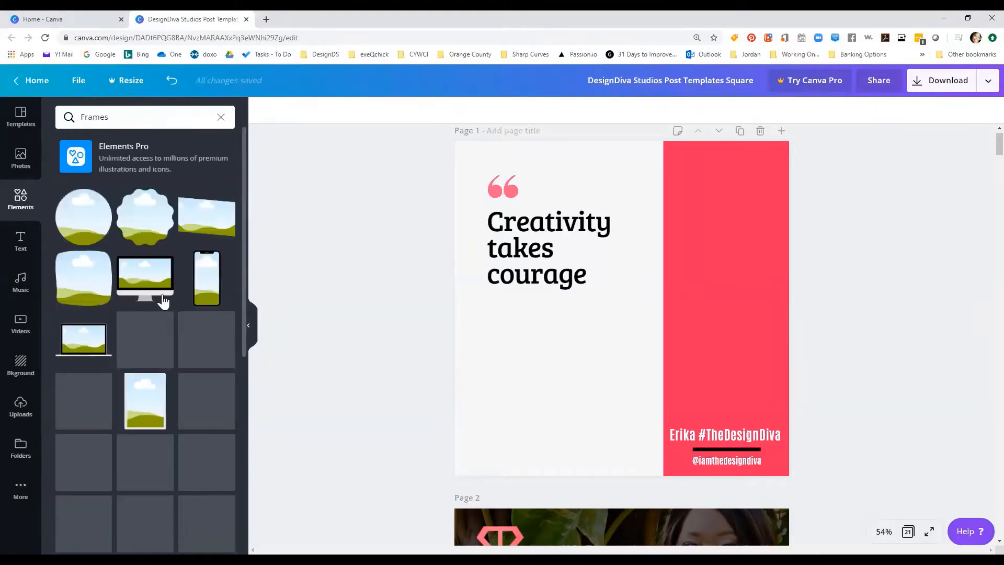
# Step: Add the circular frame to page 1, shrink it, and position it across the white and red areas below the quote's start
pyautogui.scroll(-1, 140, 382)
pyautogui.scroll(-2, 141, 382)
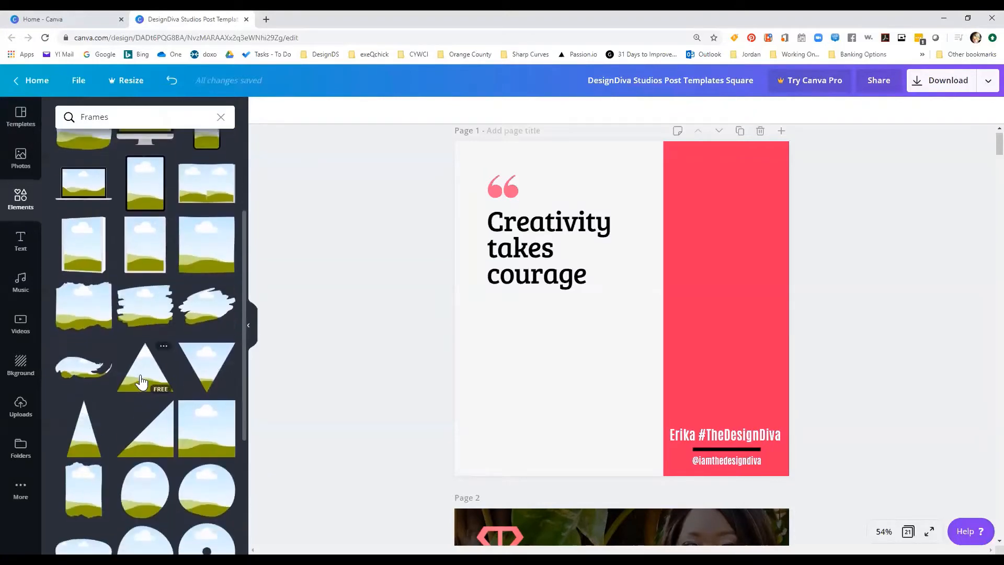
pyautogui.scroll(3, 141, 387)
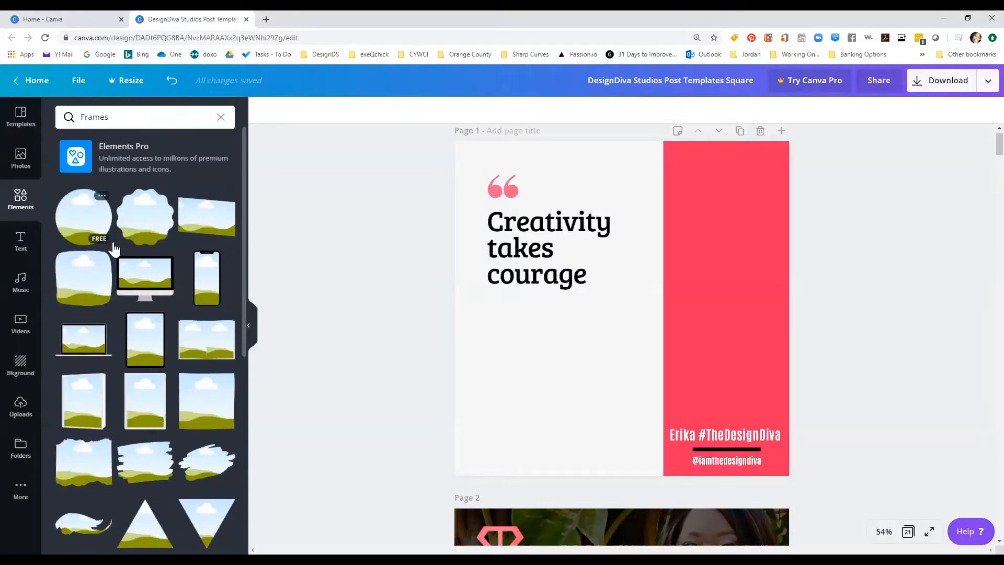
pyautogui.scroll(-1, 136, 332)
pyautogui.scroll(-3, 134, 335)
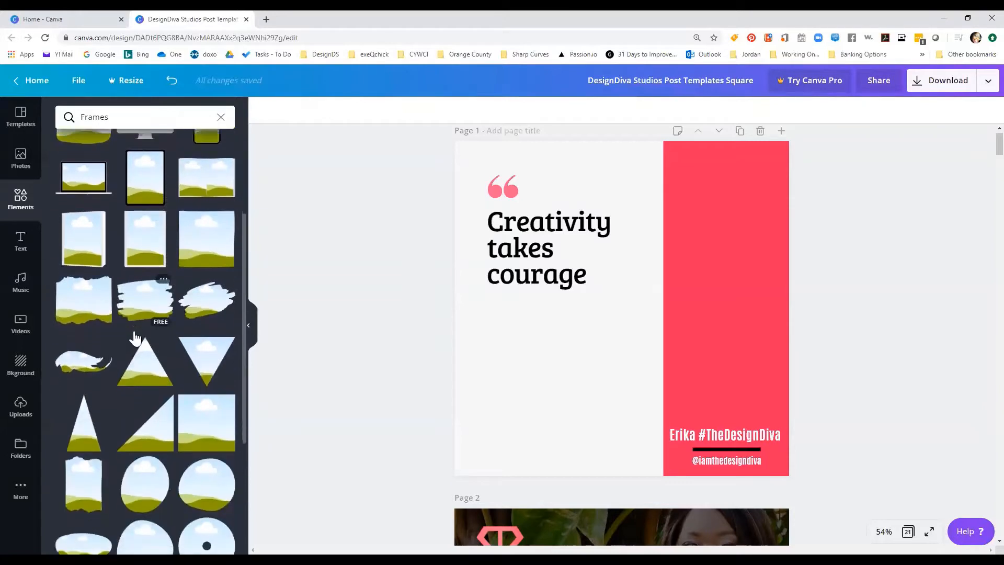
pyautogui.scroll(4, 130, 314)
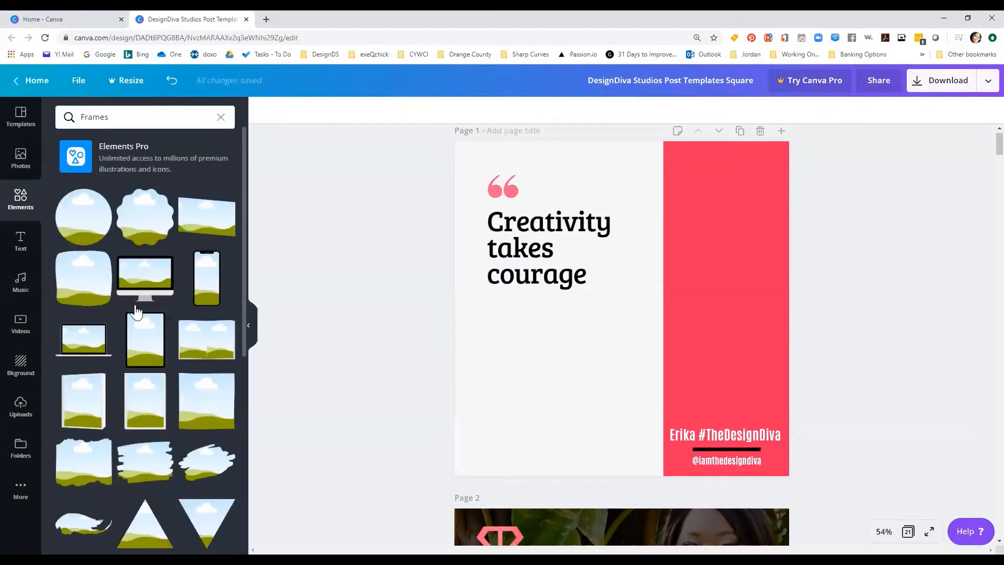
pyautogui.click(95, 223)
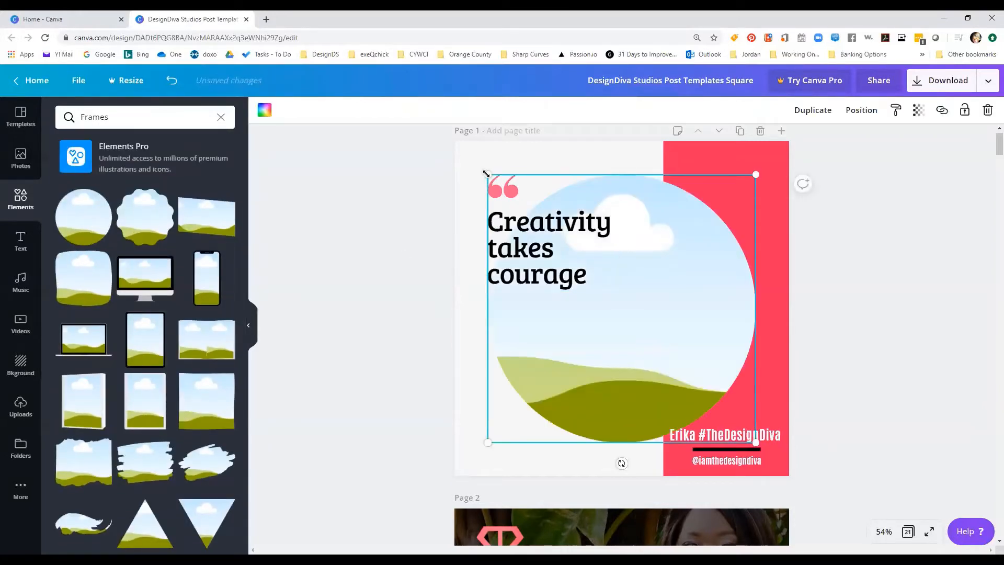
pyautogui.moveTo(485, 171); pyautogui.dragTo(540, 223)
pyautogui.moveTo(641, 311); pyautogui.dragTo(641, 299)
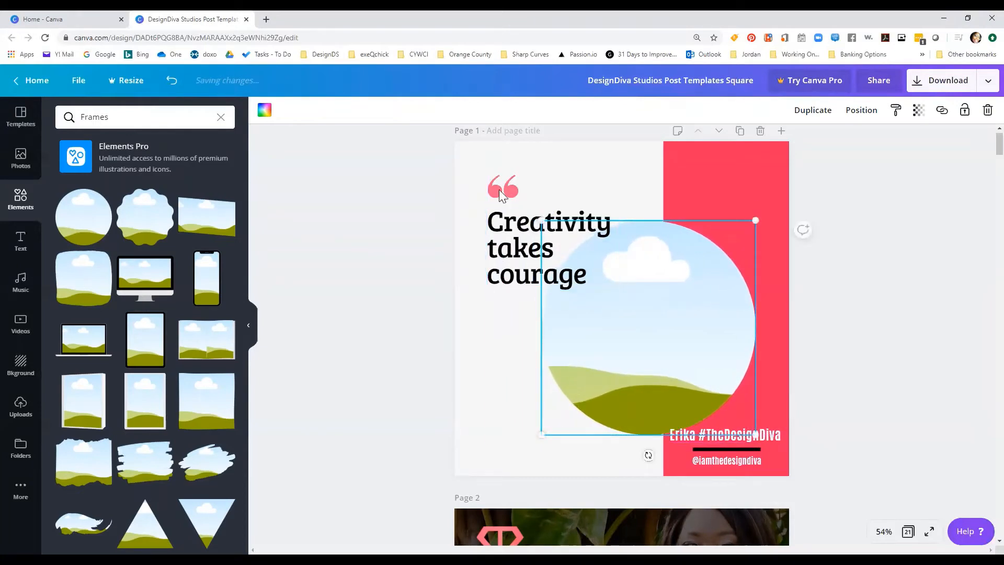
# Step: Move the quotation mark and the "Creativity takes courage" text up, and shift the circular frame slightly down
pyautogui.moveTo(497, 183); pyautogui.dragTo(491, 164)
pyautogui.moveTo(504, 218)
pyautogui.mouseDown()
pyautogui.moveTo(497, 192)
pyautogui.moveTo(508, 211)
pyautogui.mouseUp()
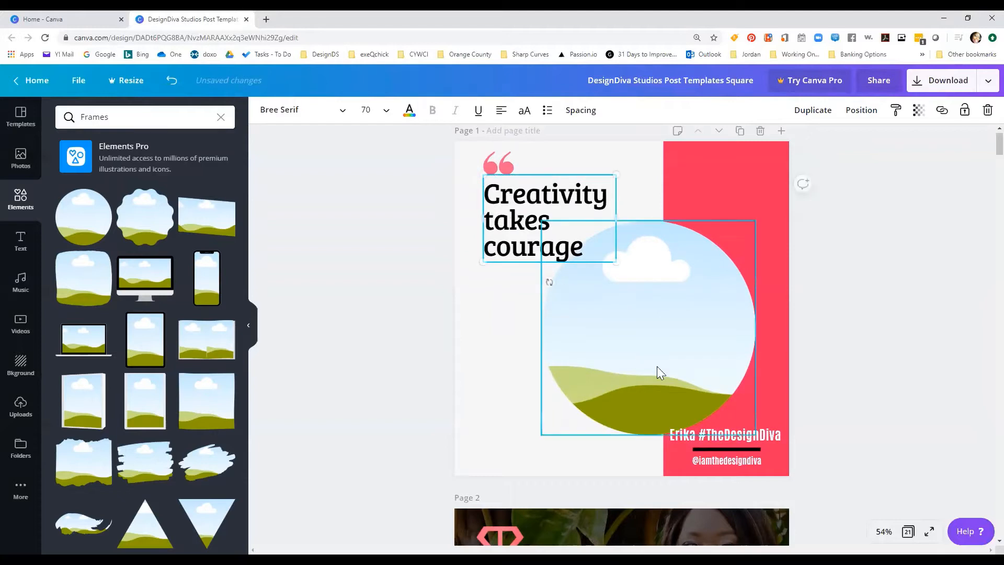
pyautogui.moveTo(657, 366); pyautogui.dragTo(657, 373)
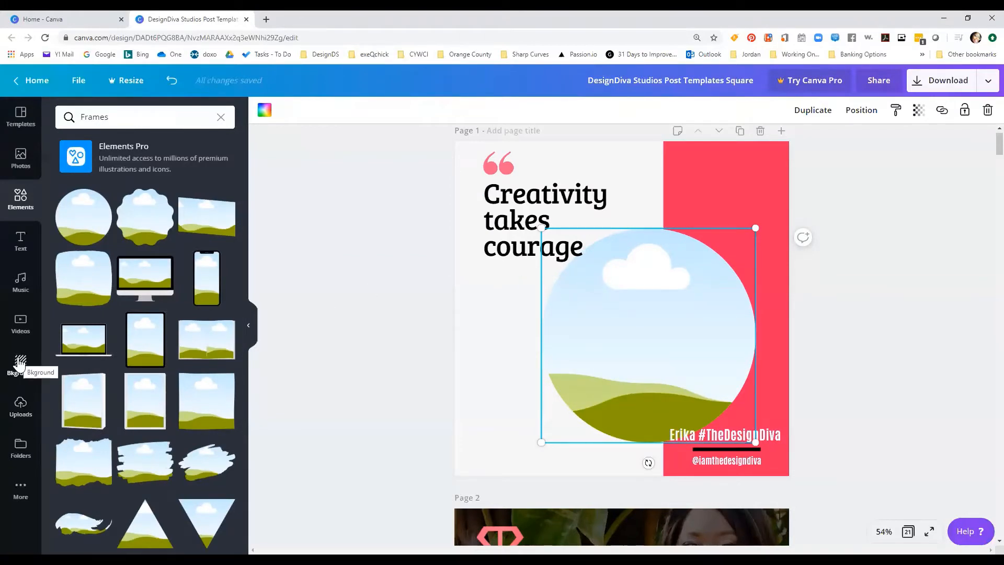
# Step: Open the uploaded images and view the file chooser for new uploads without choosing a file
pyautogui.click(30, 411)
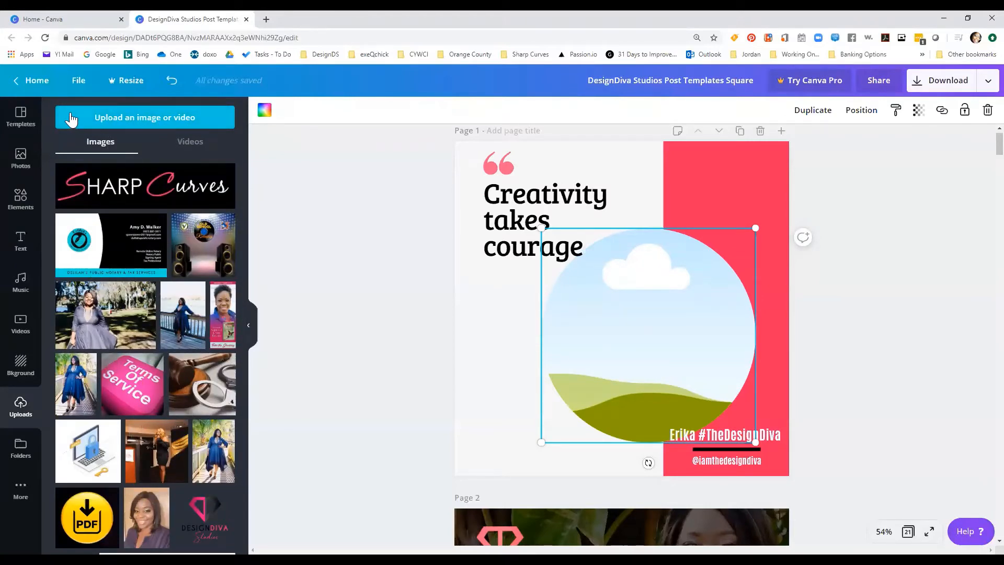
pyautogui.click(187, 125)
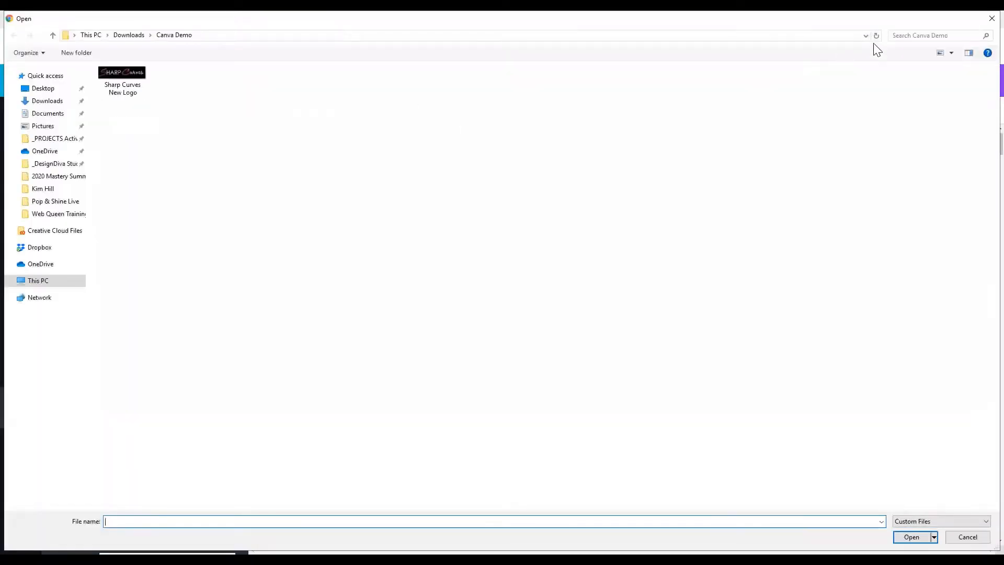
pyautogui.click(990, 19)
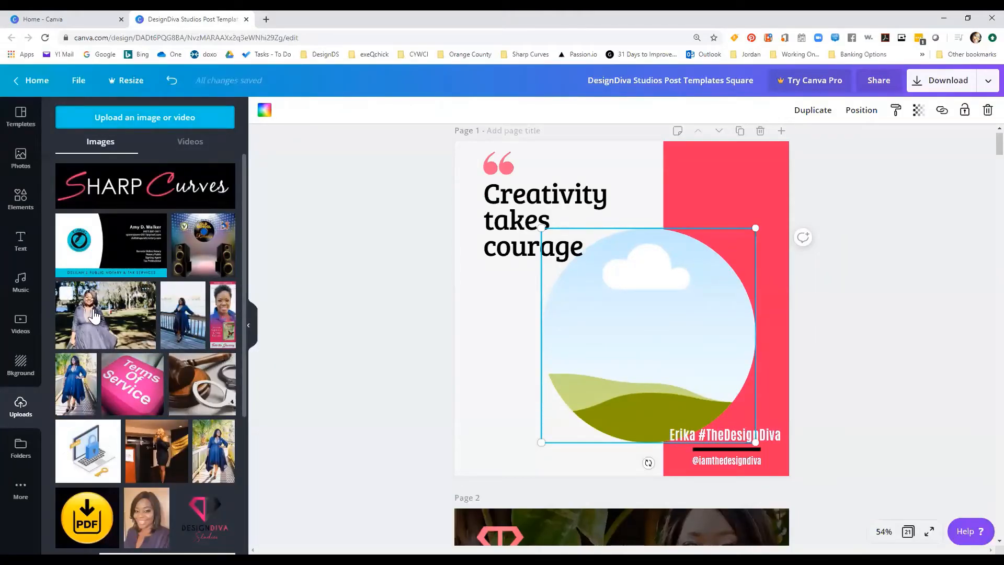
# Step: Fill the circular frame with the uploaded photo of the woman in the blue dress on the wooden walkway
pyautogui.scroll(-1, 149, 346)
pyautogui.scroll(-4, 153, 340)
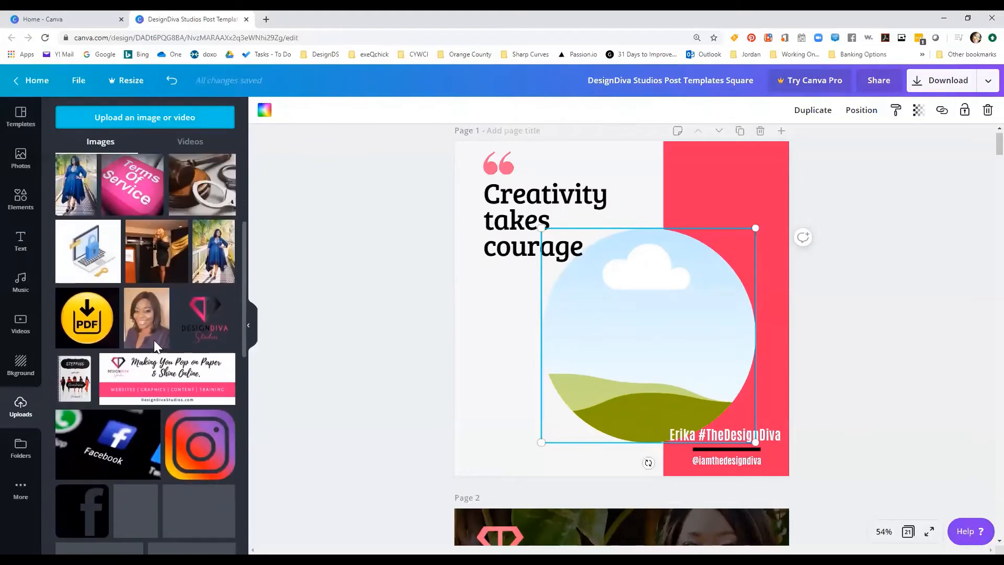
pyautogui.scroll(3, 153, 340)
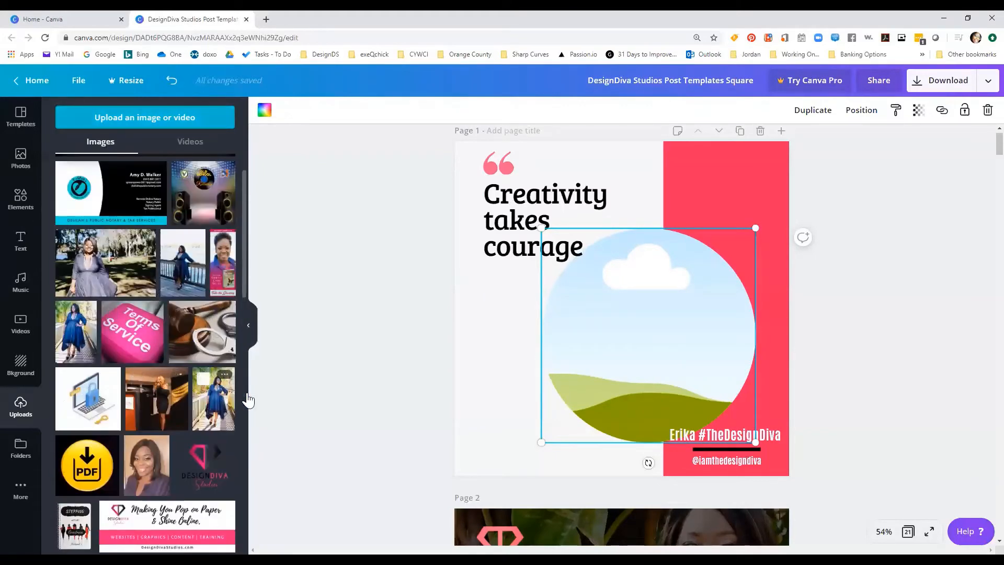
pyautogui.moveTo(230, 400); pyautogui.dragTo(202, 396)
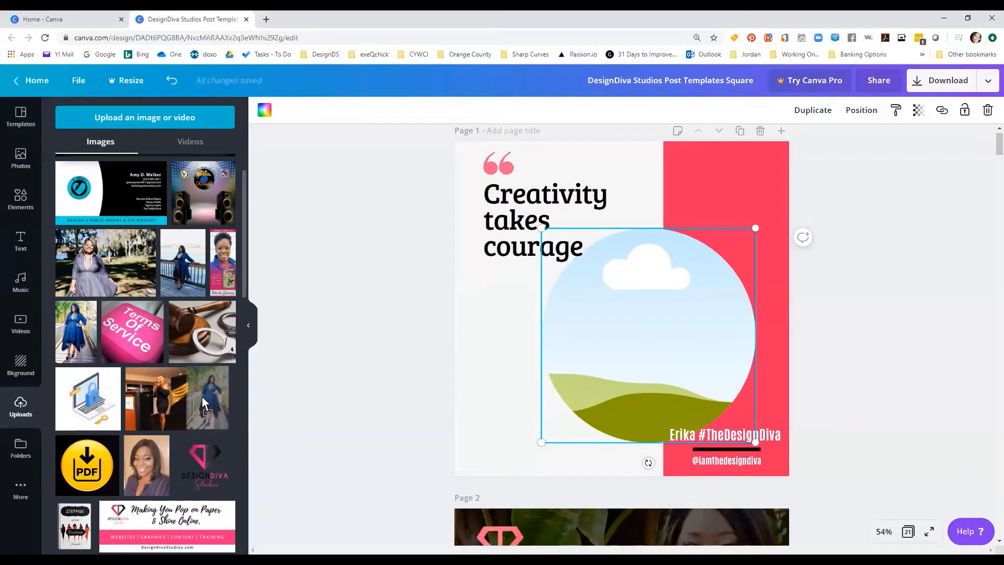
pyautogui.moveTo(201, 397); pyautogui.dragTo(588, 276)
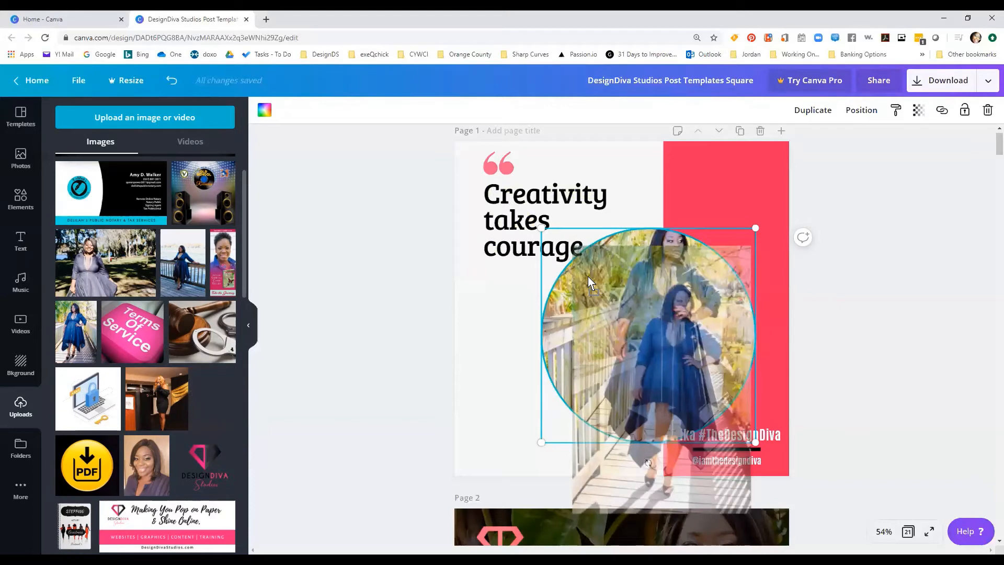
pyautogui.moveTo(587, 276); pyautogui.dragTo(465, 282)
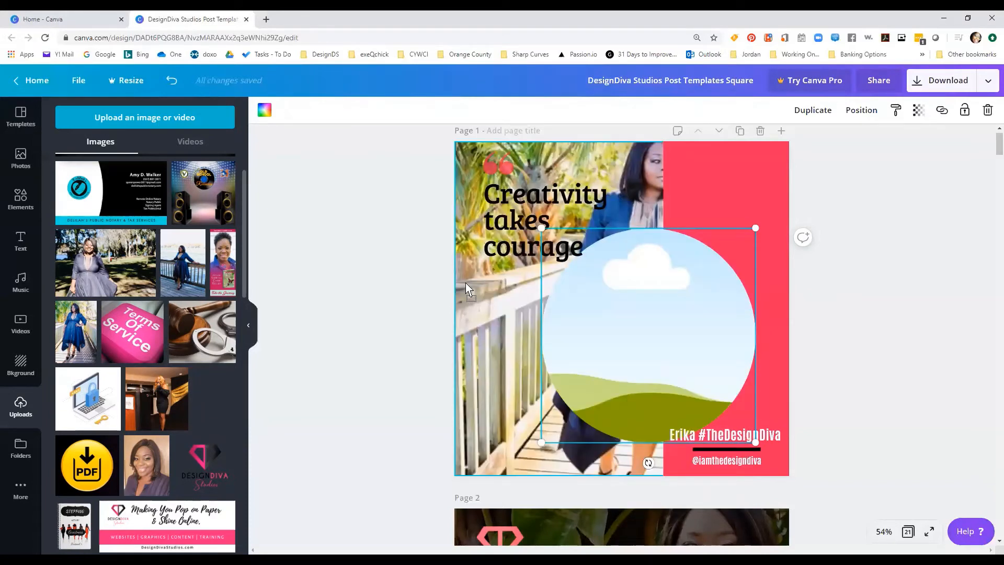
pyautogui.moveTo(465, 282); pyautogui.dragTo(556, 292)
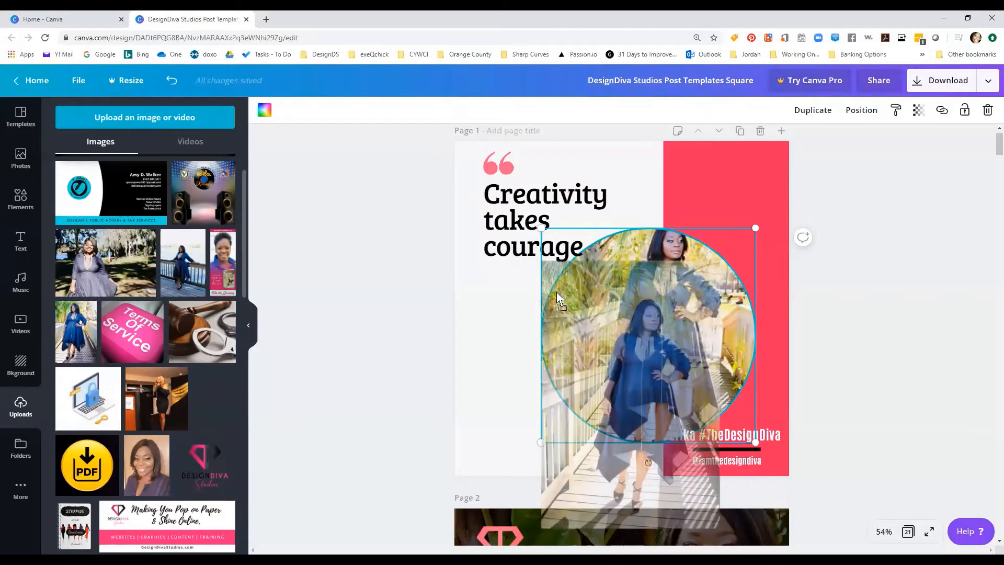
pyautogui.moveTo(556, 292); pyautogui.dragTo(557, 293)
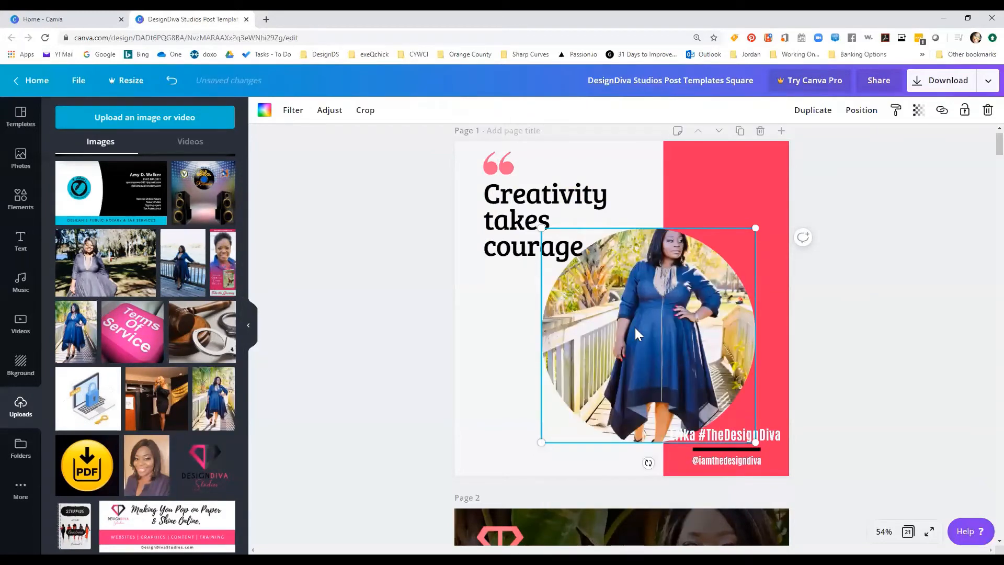
# Step: View the framed photo's crop mode and its image adjustment settings without changing anything
pyautogui.doubleClick(659, 278)
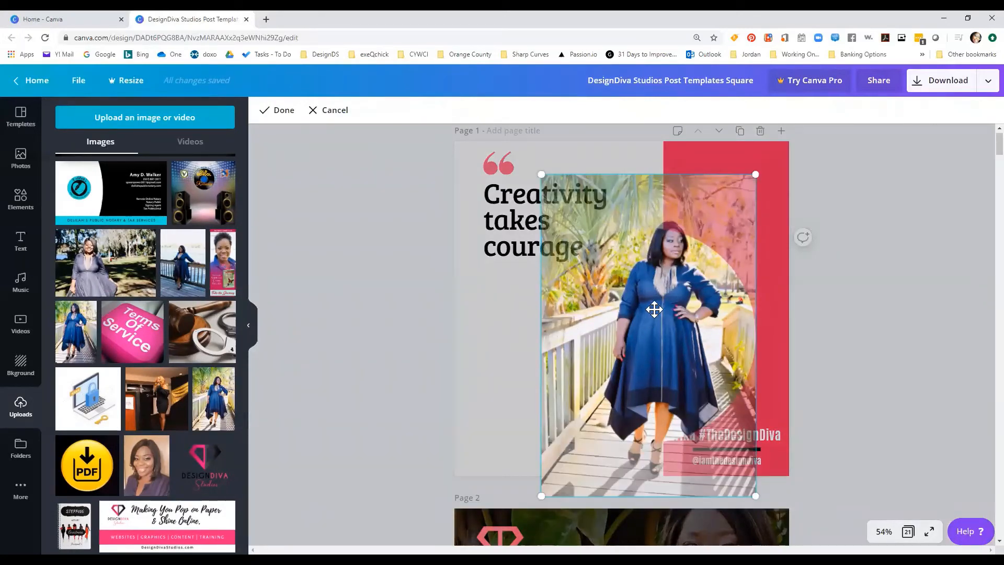
pyautogui.press('Return')
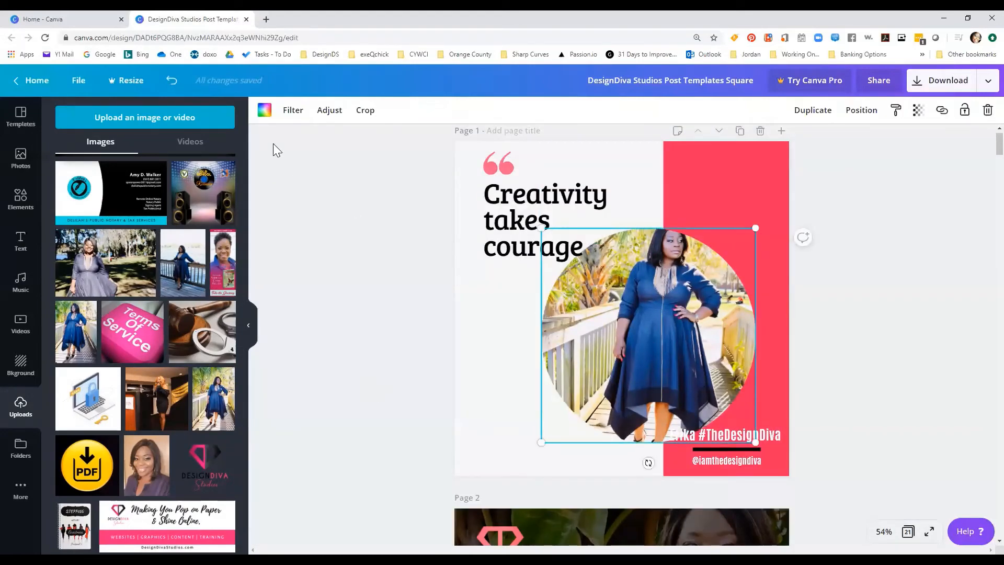
pyautogui.click(322, 125)
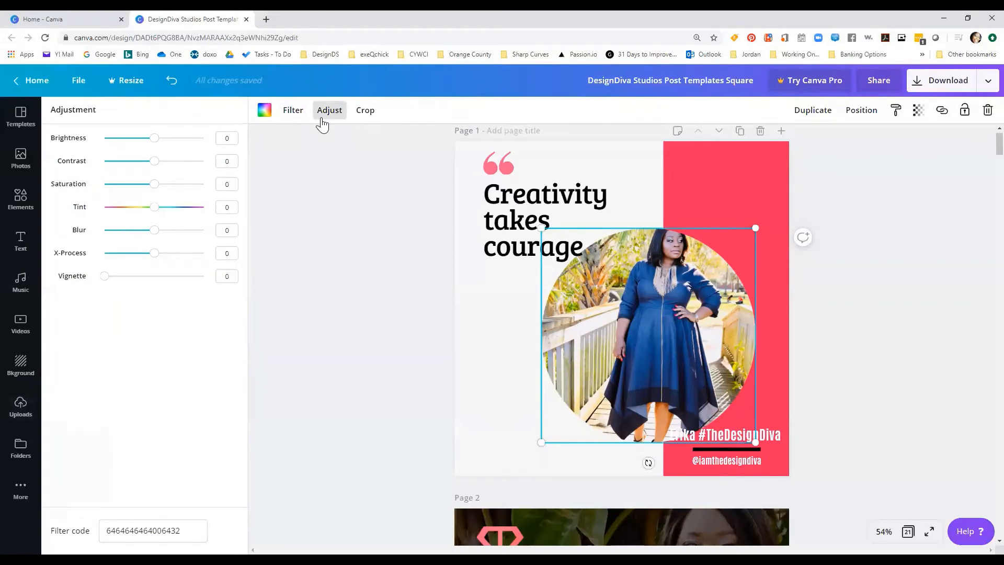
pyautogui.click(363, 111)
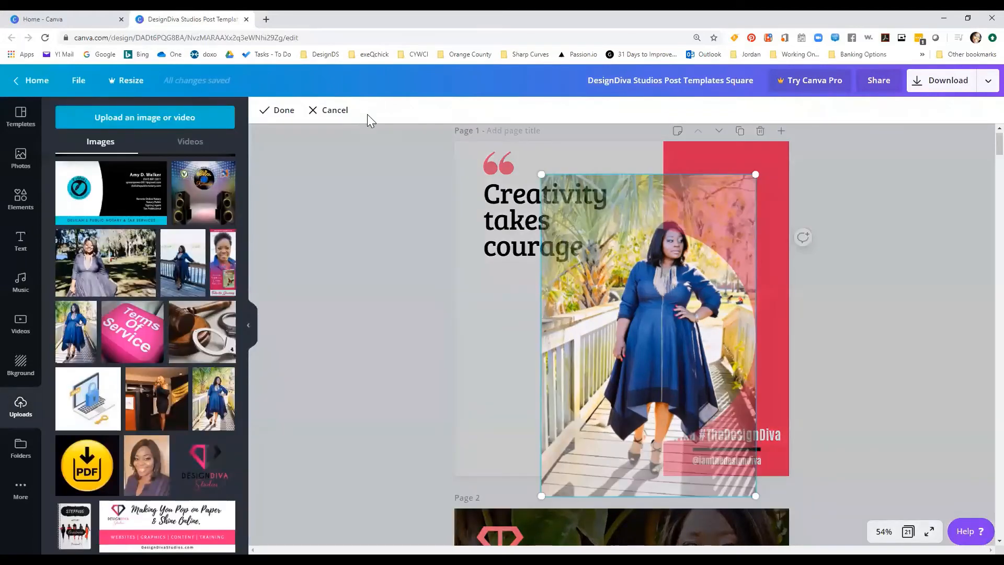
pyautogui.click(345, 314)
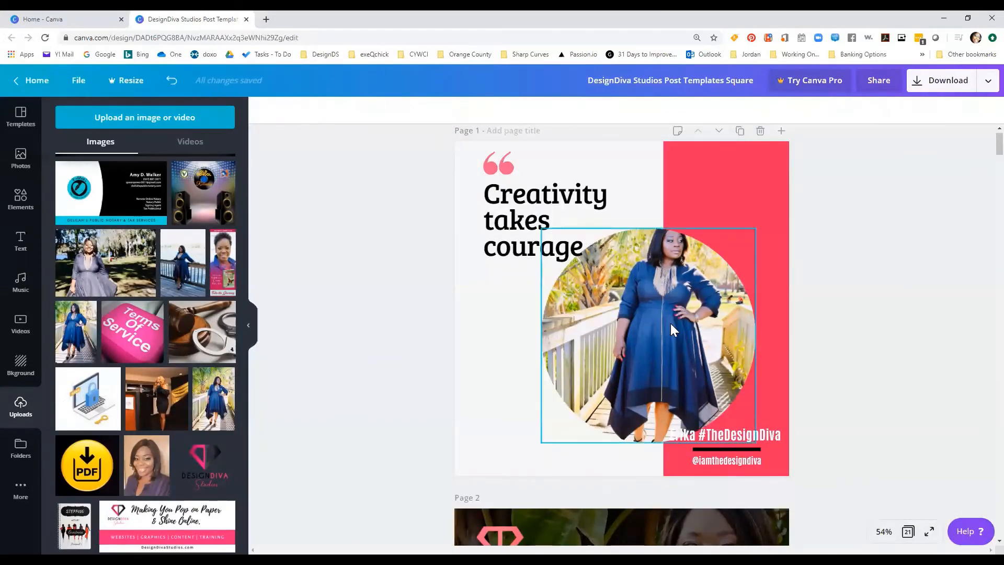
# Step: Enlarge the photo inside the circular frame and reposition it so the woman's head and upper body fill the circle
pyautogui.doubleClick(671, 324)
pyautogui.moveTo(666, 320); pyautogui.dragTo(666, 356)
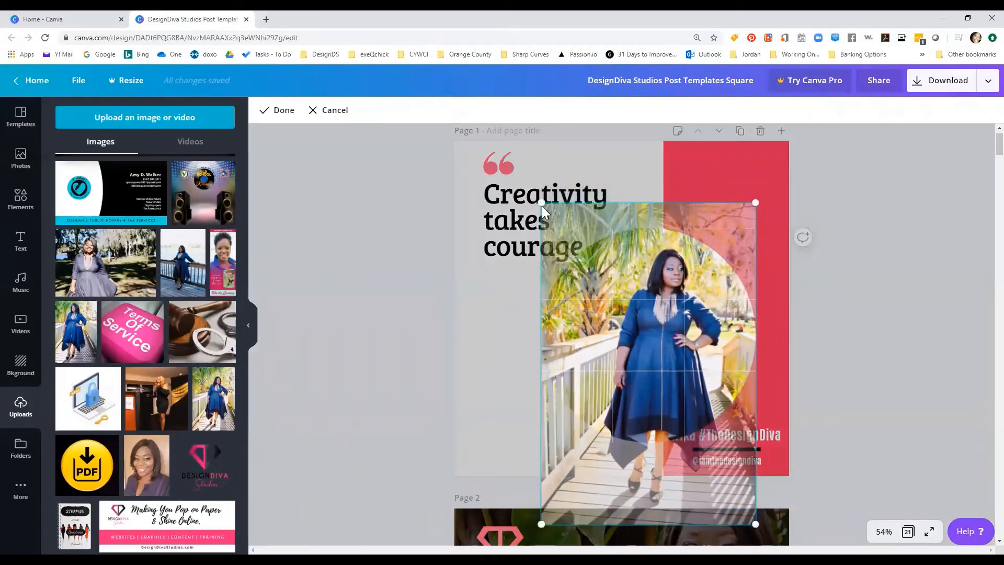
pyautogui.moveTo(542, 205); pyautogui.dragTo(510, 156)
pyautogui.moveTo(634, 286); pyautogui.dragTo(633, 313)
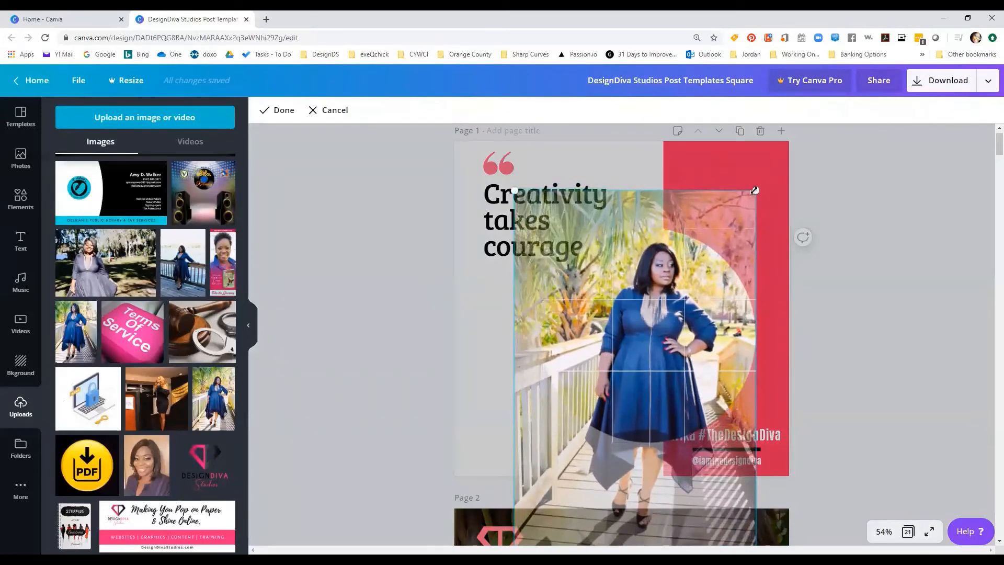
pyautogui.moveTo(754, 190); pyautogui.dragTo(777, 159)
pyautogui.moveTo(691, 343); pyautogui.dragTo(666, 340)
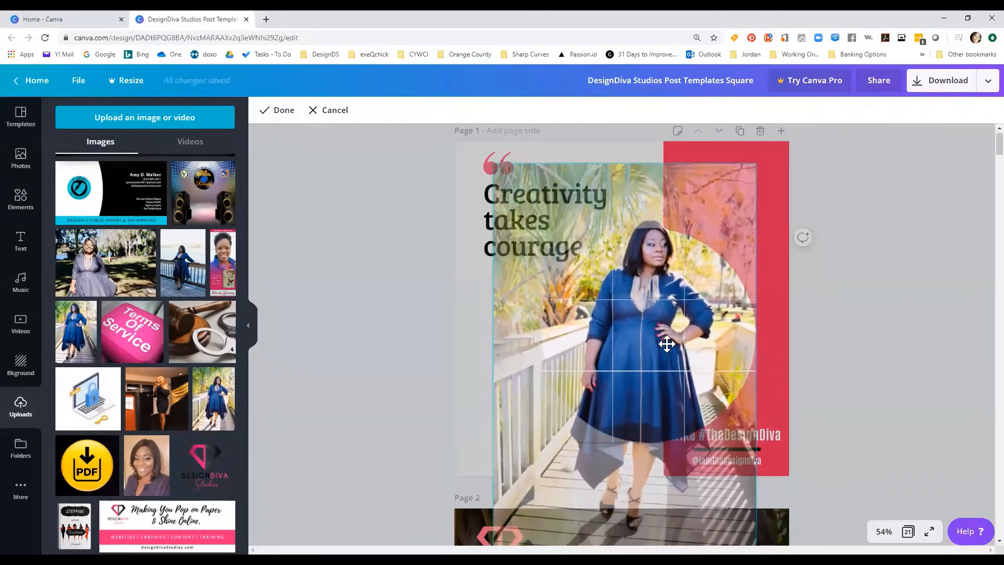
pyautogui.click(286, 114)
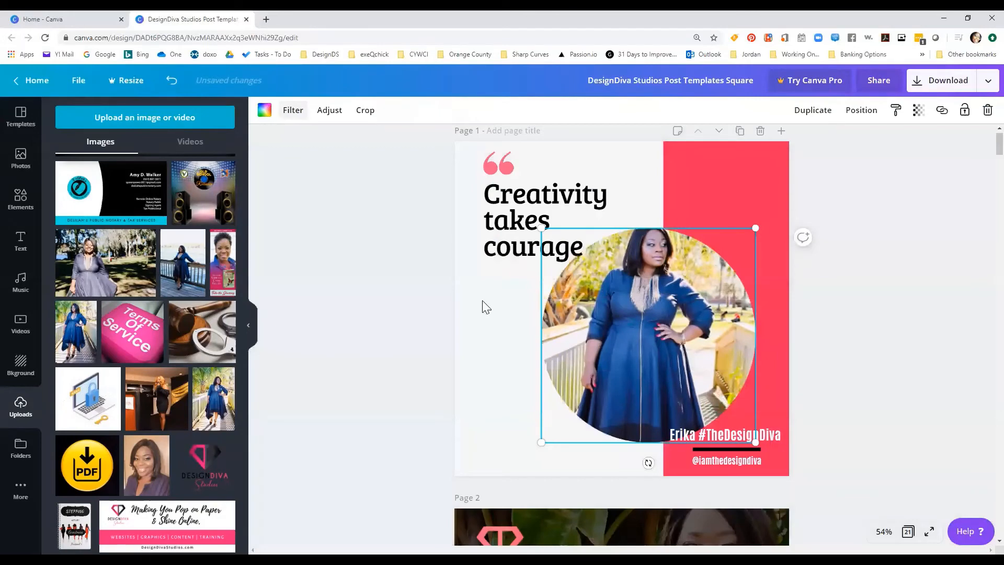
# Step: Shift the photo down inside the circular frame to leave space above the woman's head, and deselect it
pyautogui.doubleClick(631, 325)
pyautogui.moveTo(630, 325); pyautogui.dragTo(609, 324)
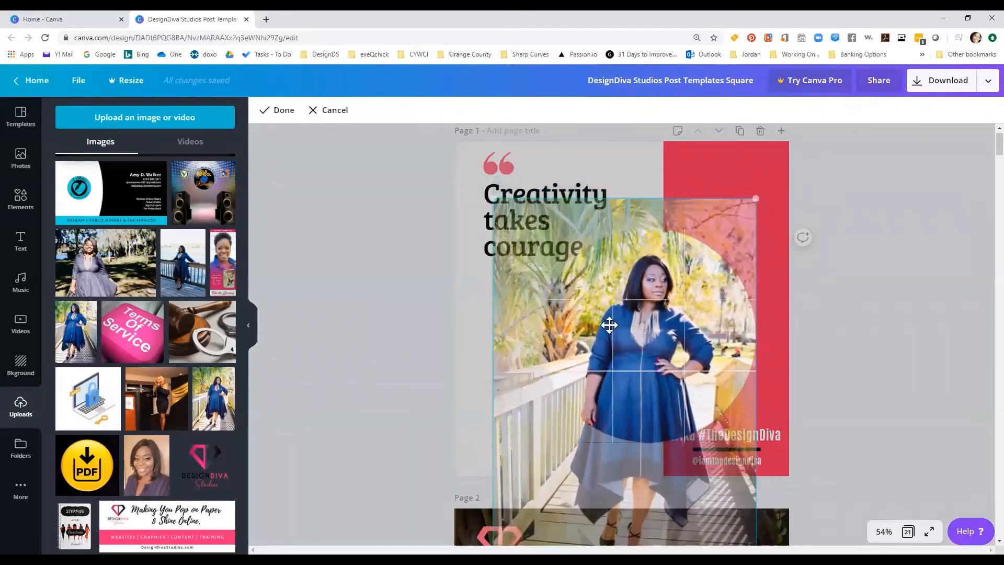
pyautogui.click(277, 111)
pyautogui.click(369, 300)
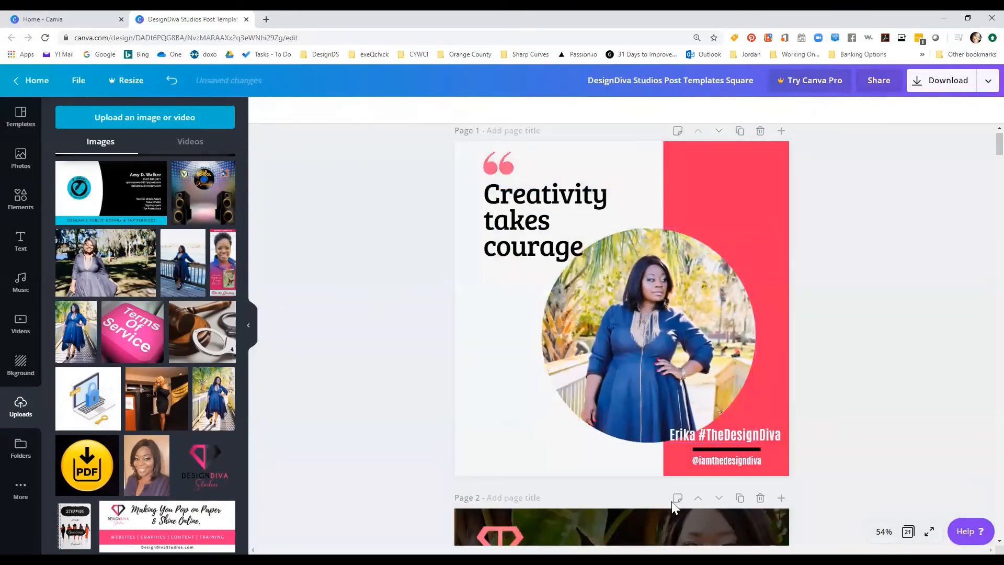